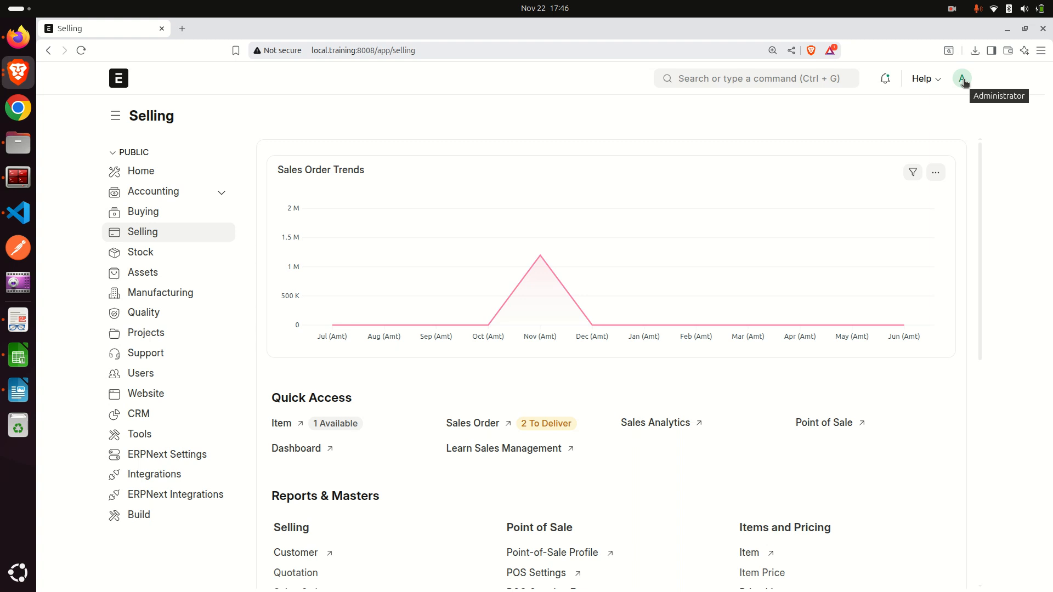
- Open the Administrator account's own settings and select the address in the Email field
left_click(964, 80)
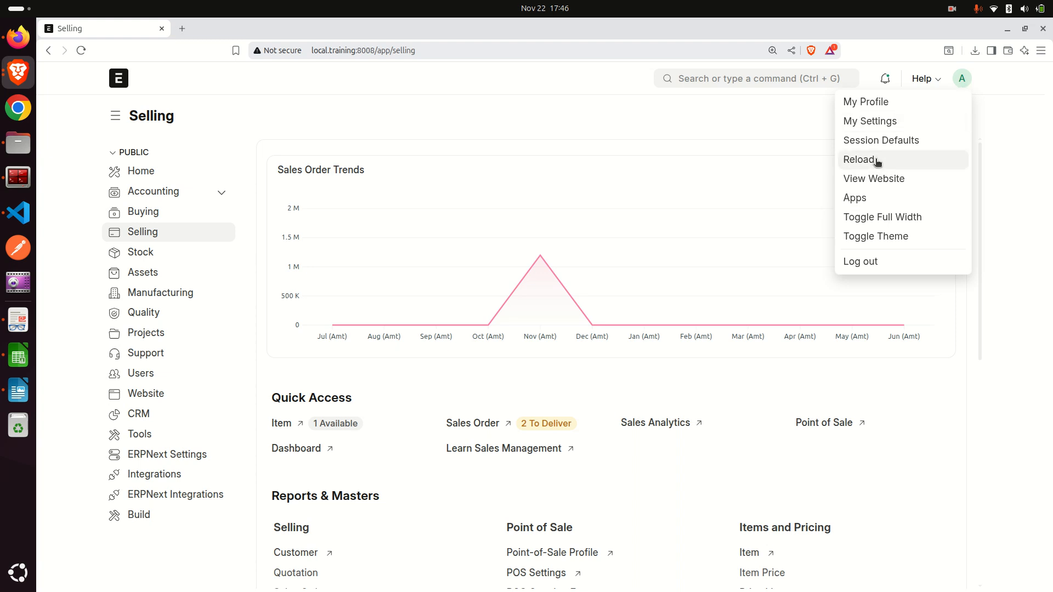
left_click(884, 121)
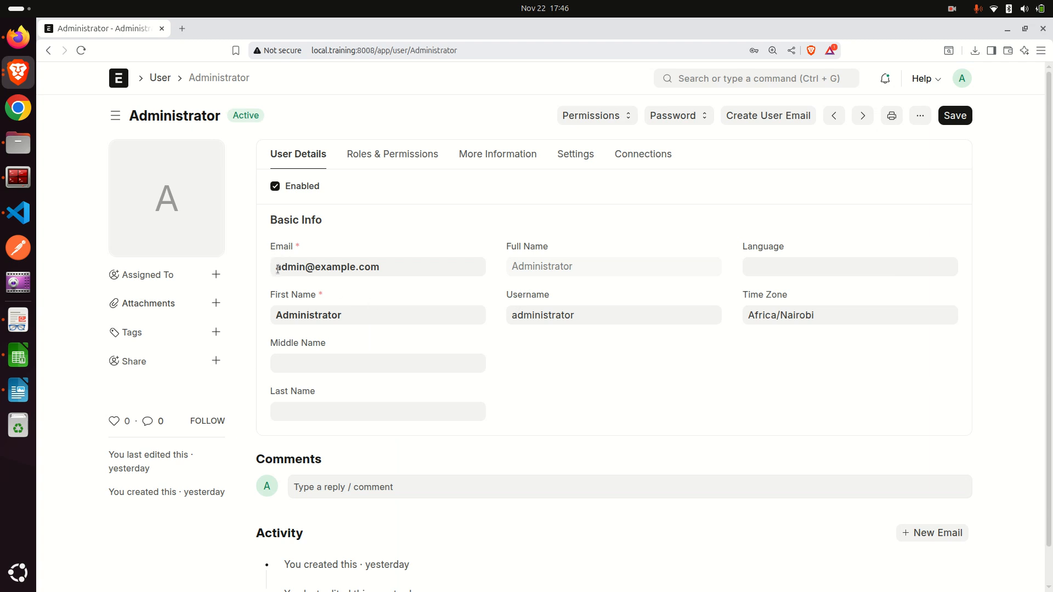
left_click_drag(278, 267, 393, 273)
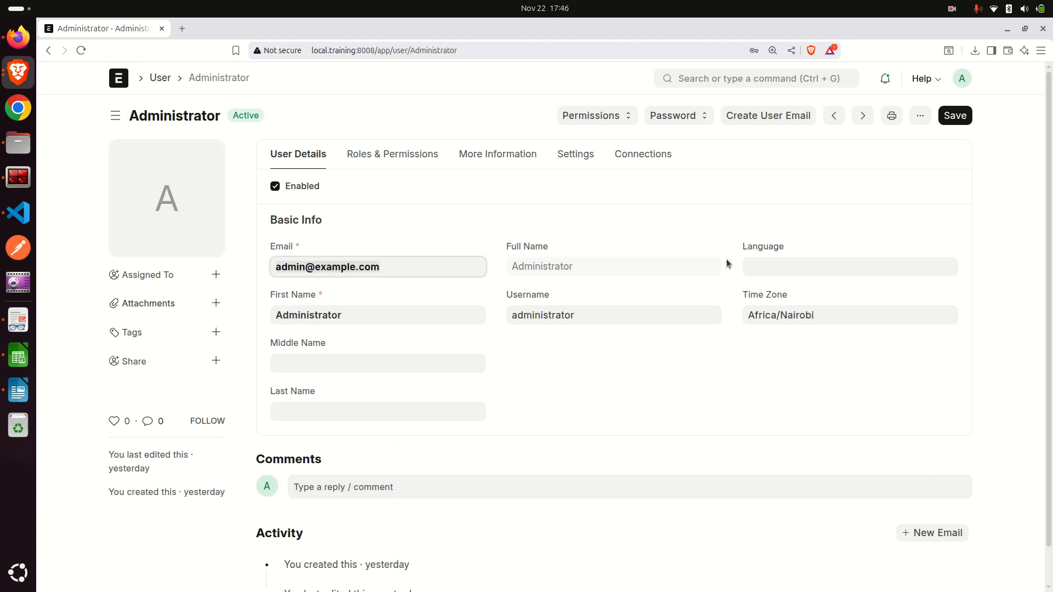
- Examine the languages offered for the Administrator user's Language field without choosing one
left_click_drag(735, 247, 820, 242)
left_click(819, 243)
left_click(802, 275)
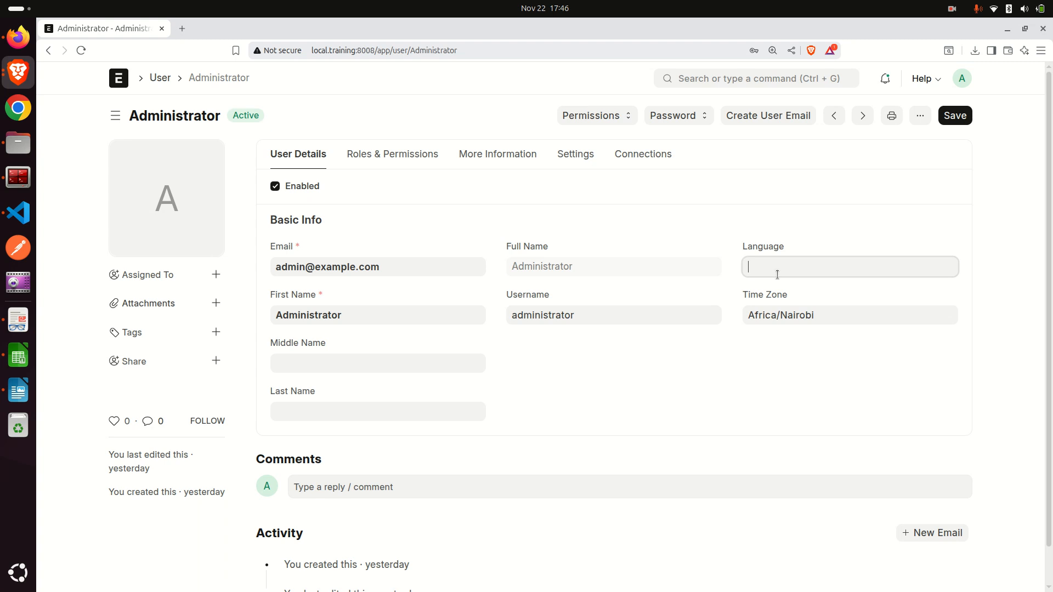
scroll(844, 351, "down", 3)
scroll(849, 332, "down", 1)
scroll(834, 342, "up", 5)
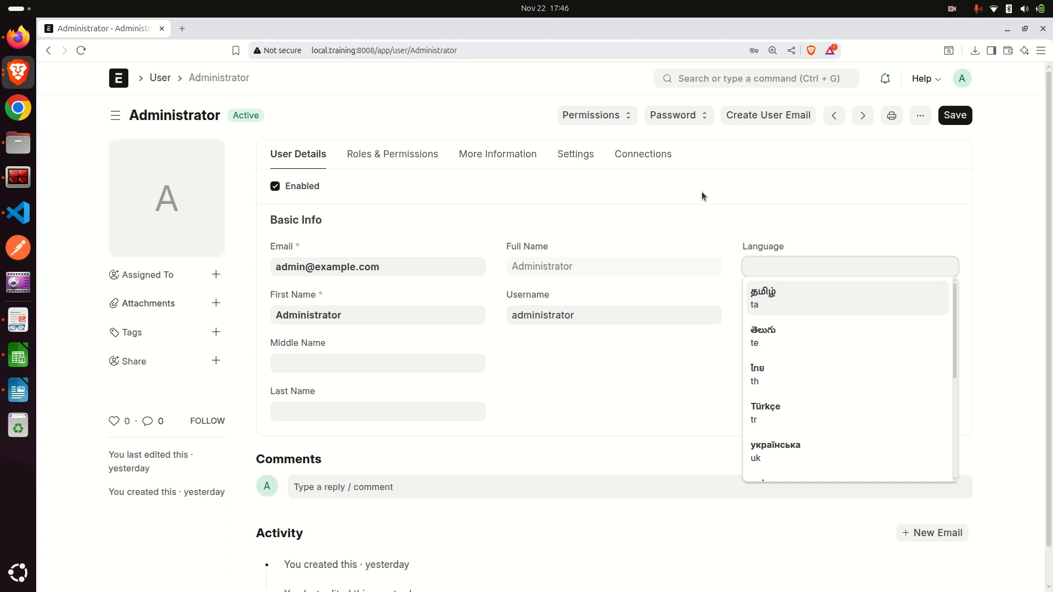
left_click(581, 390)
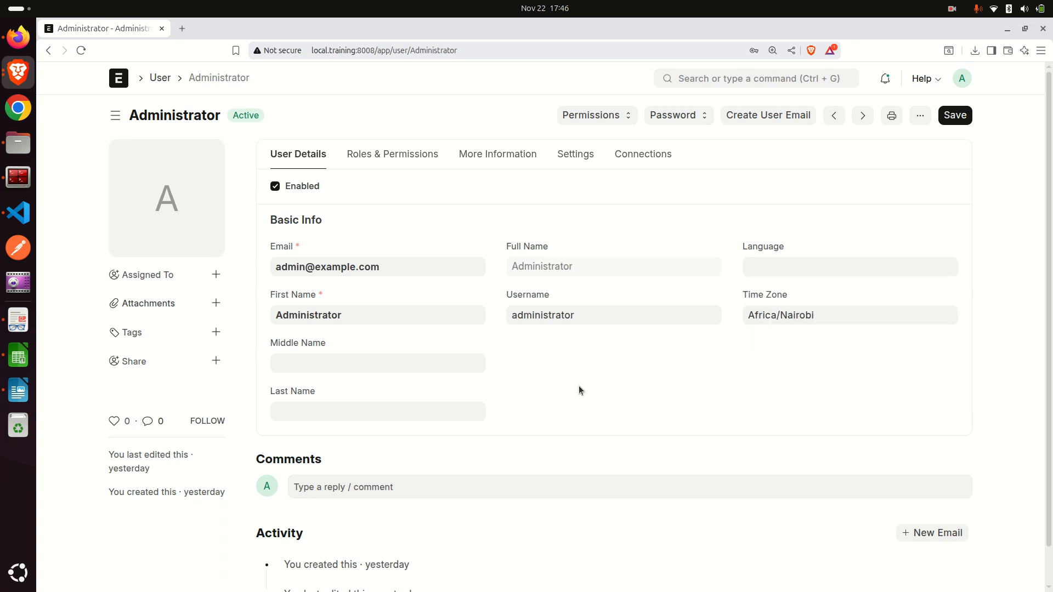
- Clear the user's time zone, browse the available zones and set it to Africa/Nairobi
left_click_drag(740, 297, 794, 299)
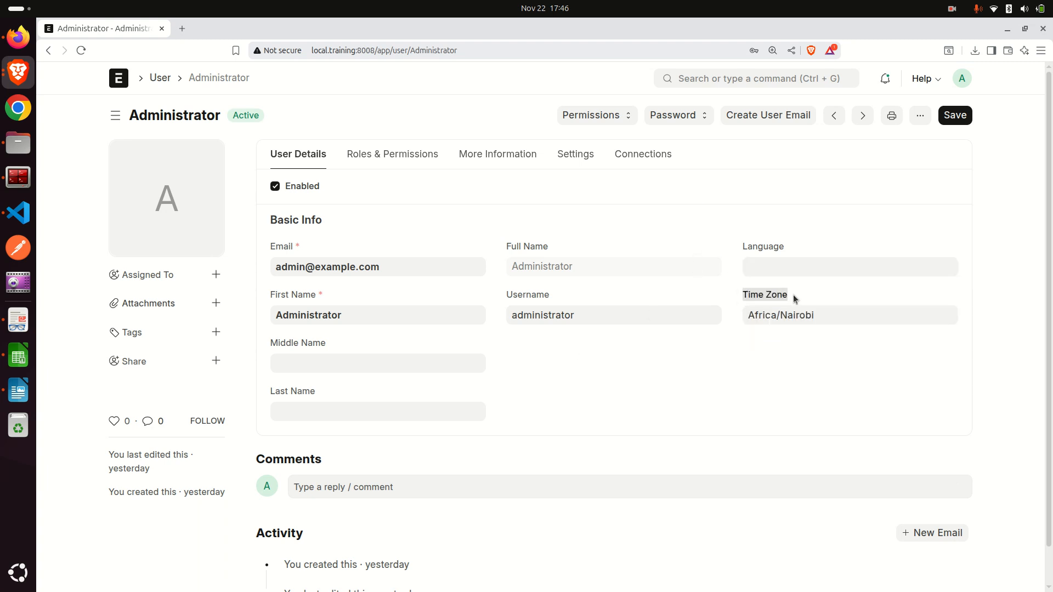
left_click(757, 318)
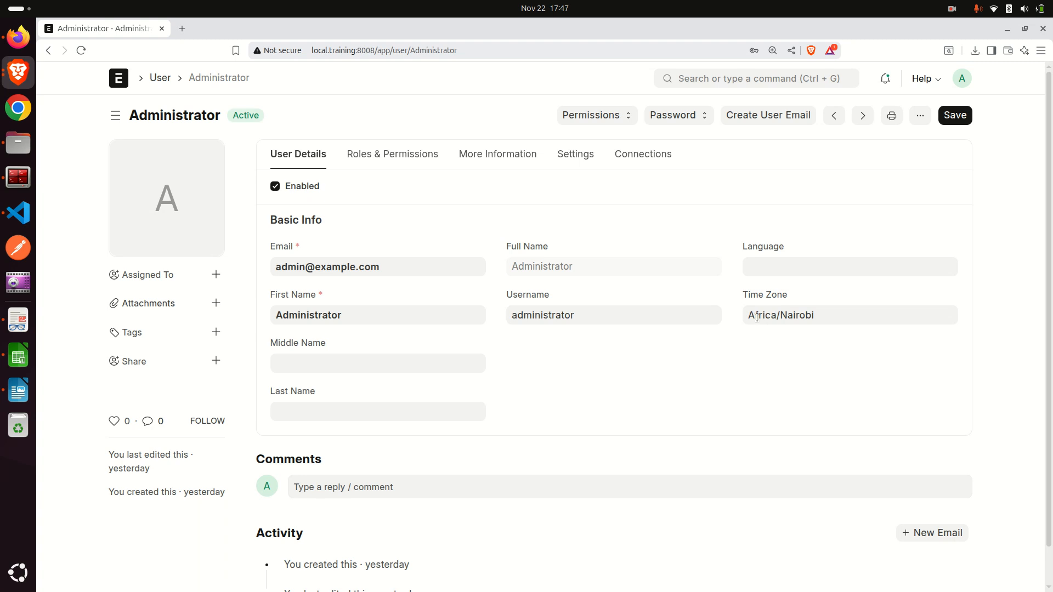
triple_click(850, 316)
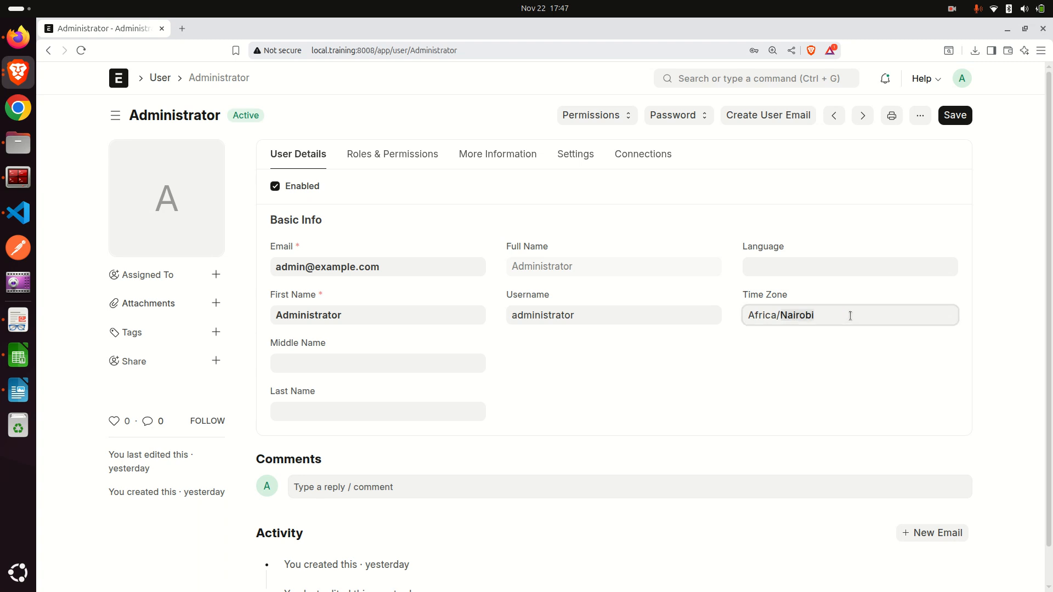
key("BackSpace")
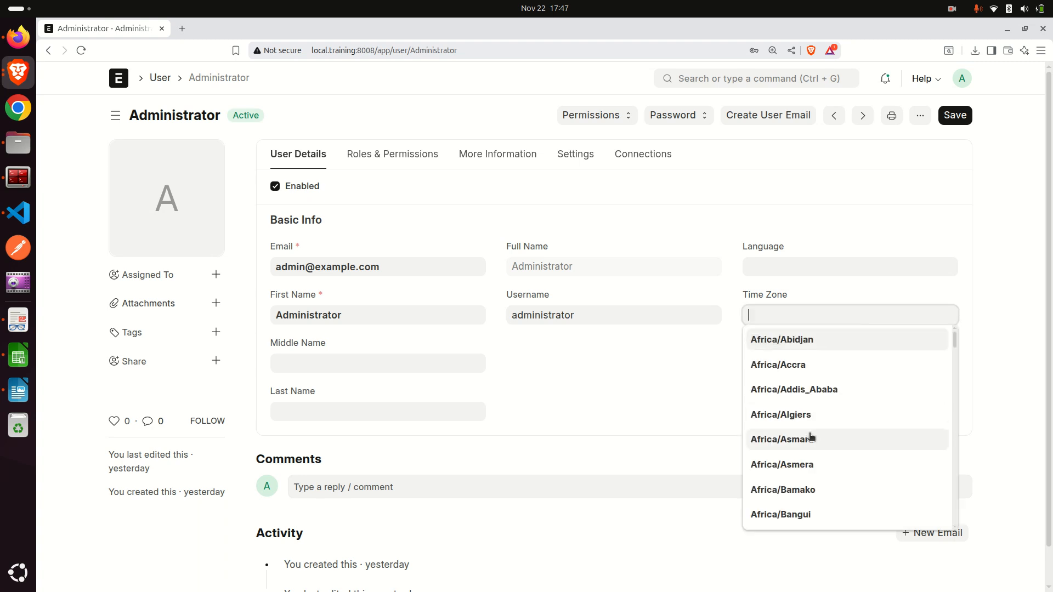
scroll(811, 440, "down", 12)
scroll(810, 439, "up", 12)
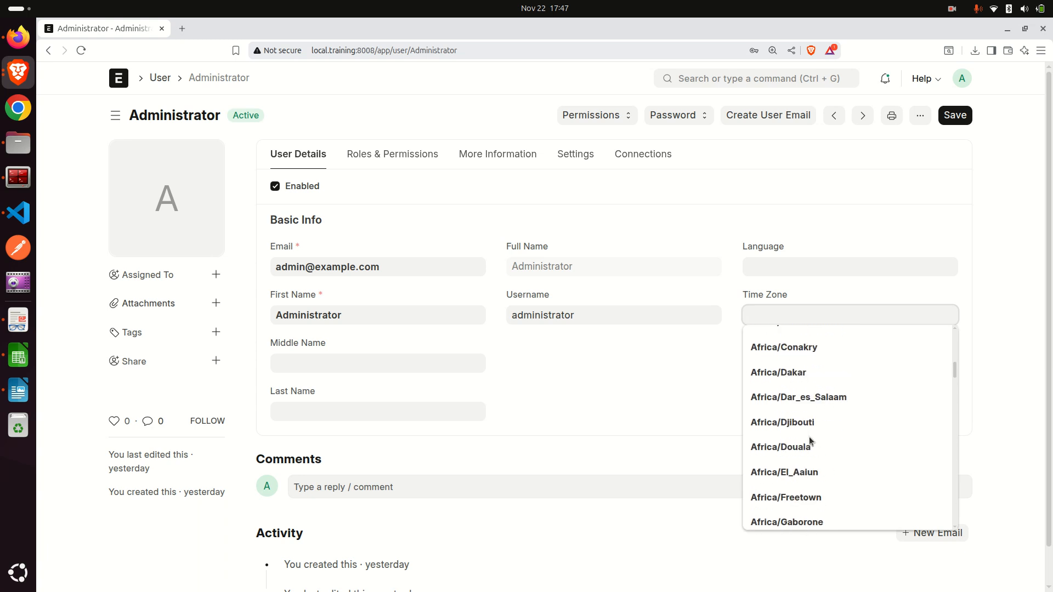
scroll(810, 440, "down", 20)
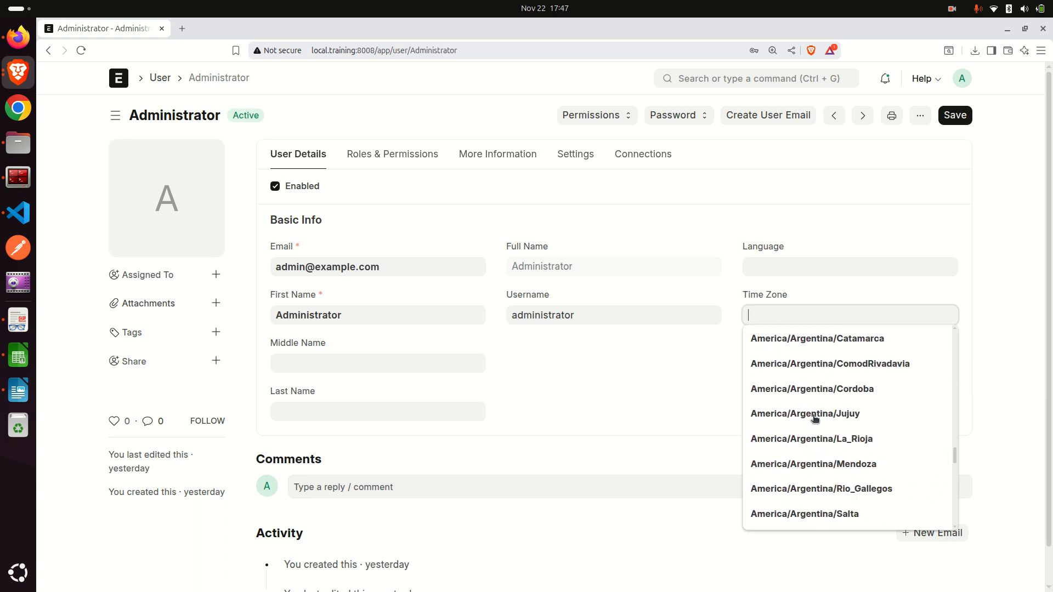
scroll(815, 418, "up", 20)
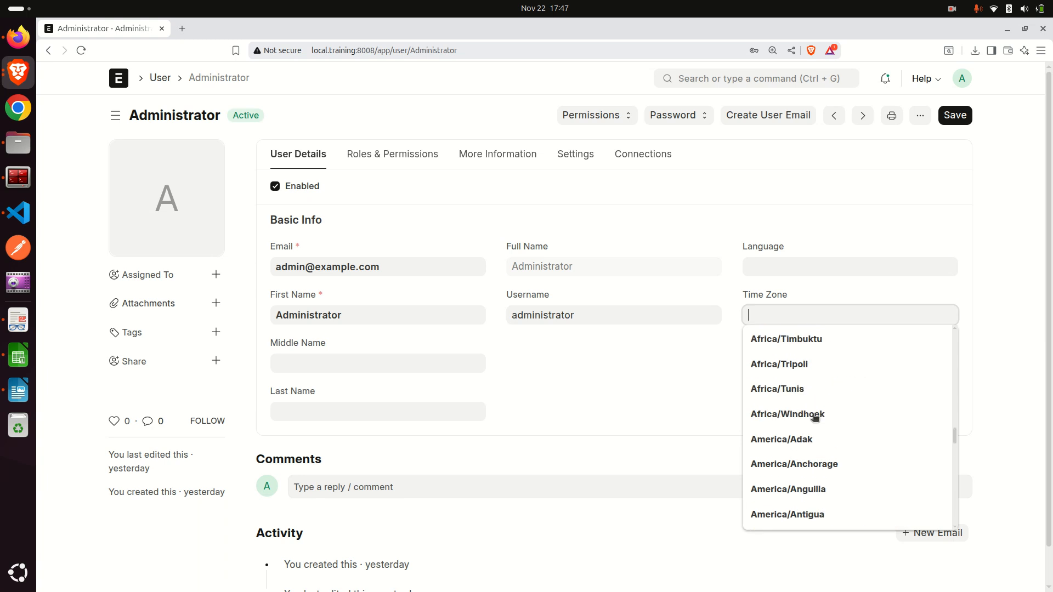
type("nai")
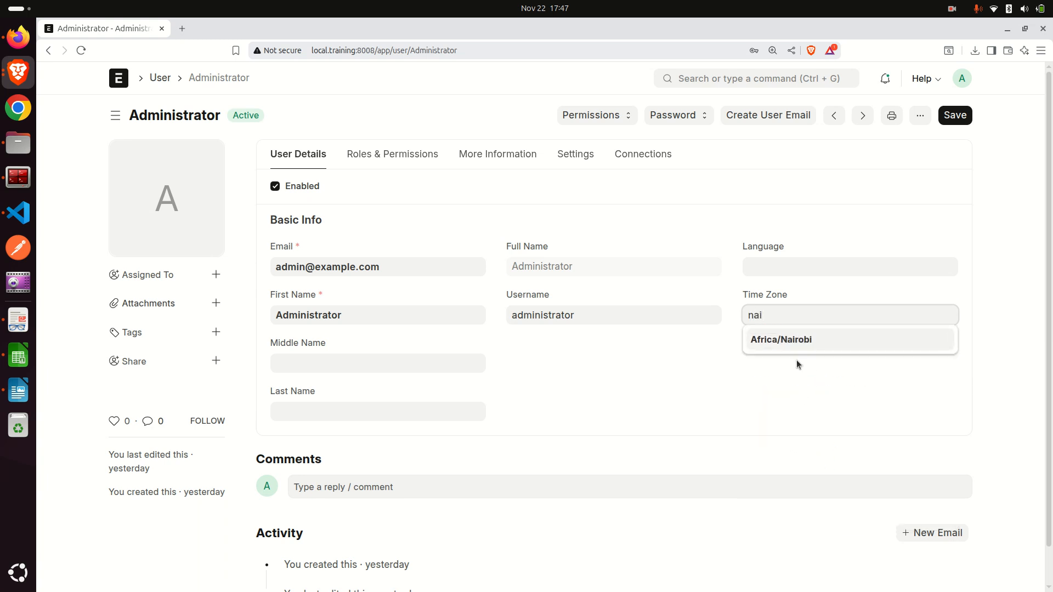
left_click(797, 341)
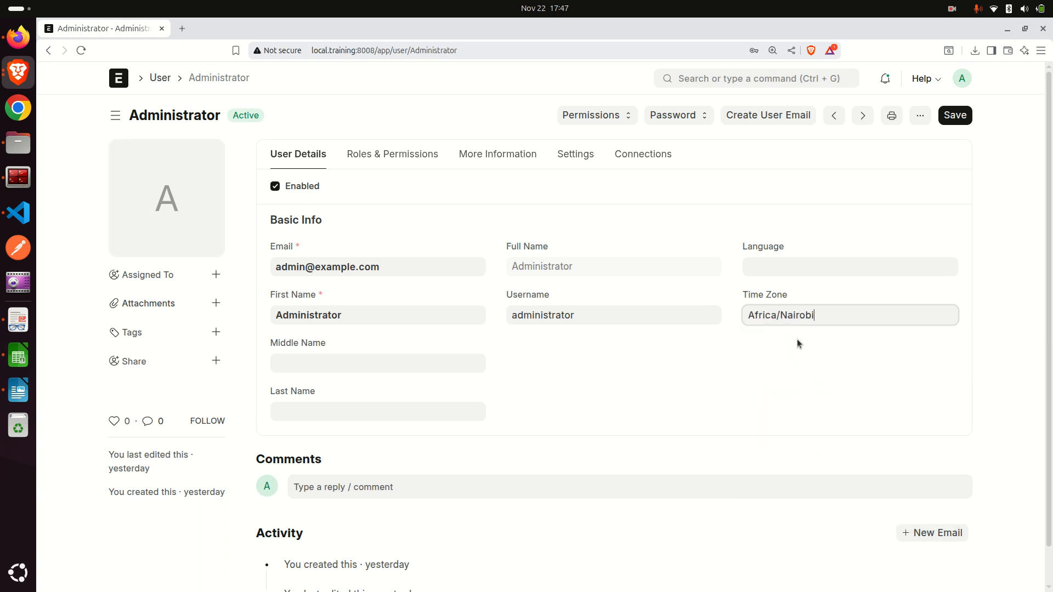
- Review the Time Zone and Email fields in the user's basic information
left_click_drag(744, 288, 785, 298)
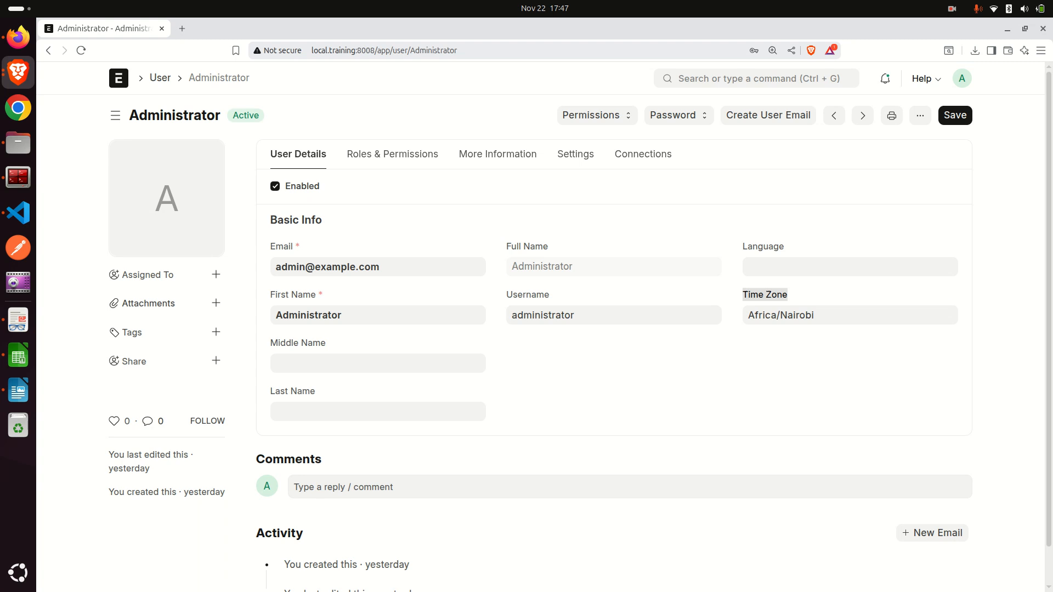
double_click(274, 247)
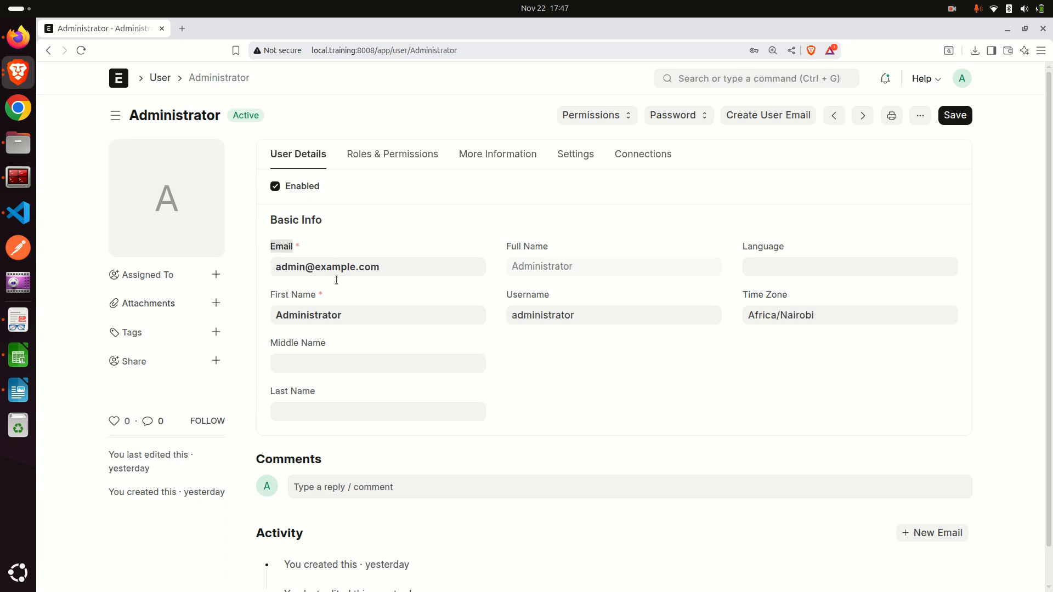
triple_click(333, 267)
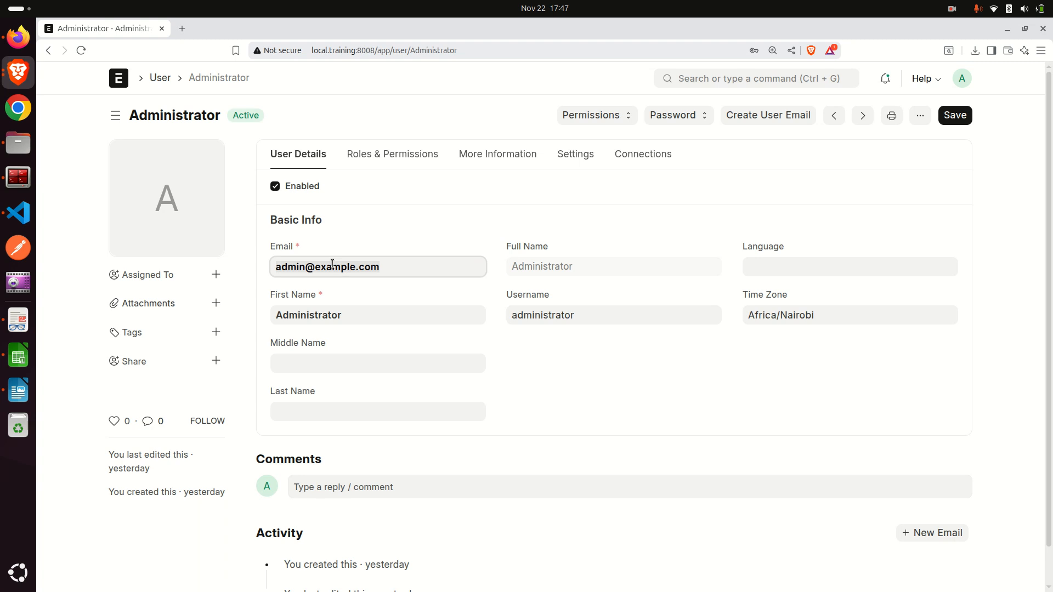
- Open the user's Settings and examine the choices for Default Workspace in the Workspace section
left_click(583, 155)
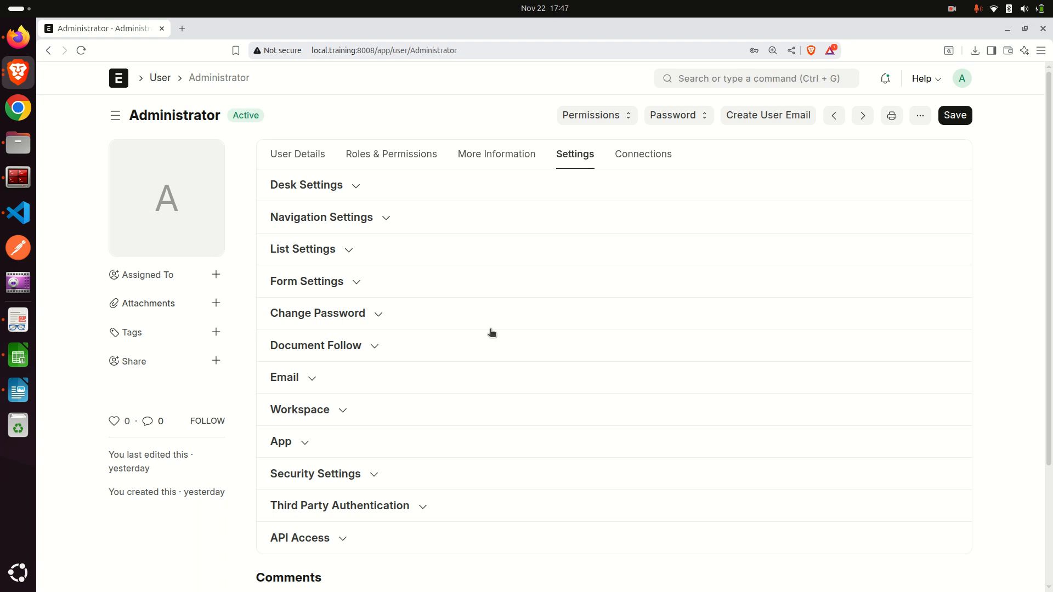
left_click(308, 413)
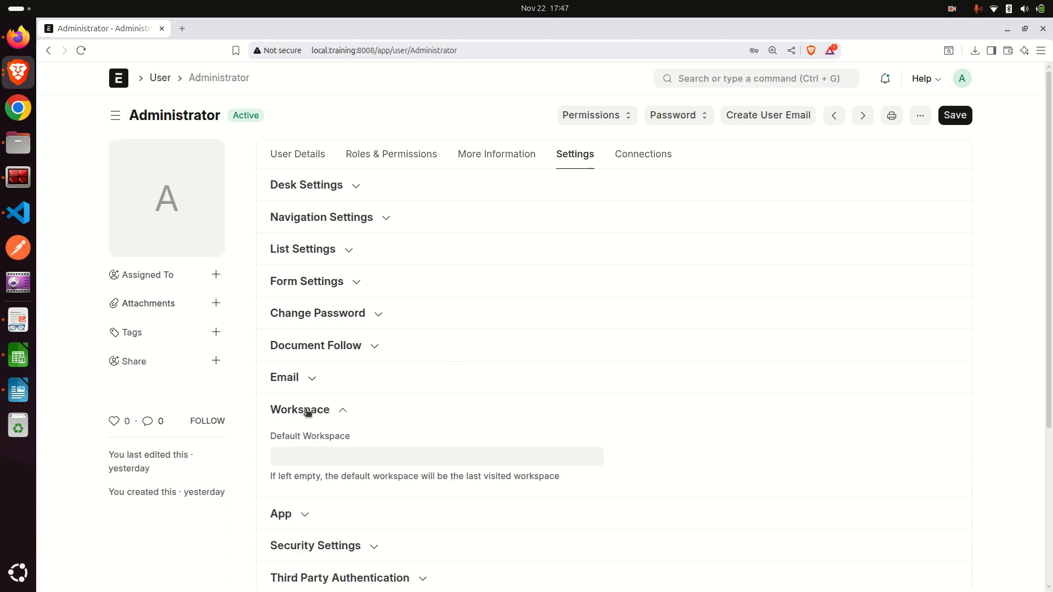
left_click_drag(262, 441, 349, 439)
left_click(328, 456)
scroll(331, 525, "down", 2)
scroll(332, 525, "up", 2)
scroll(332, 525, "down", 6)
scroll(384, 418, "up", 4)
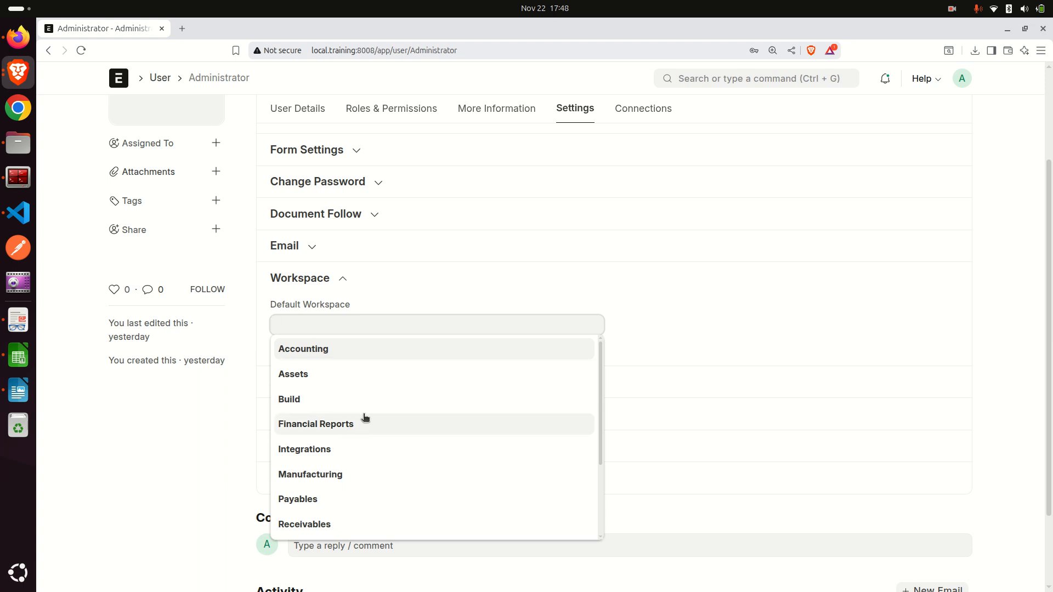
- Expand the user's Email settings and place the cursor in the empty Email Signature field
triple_click(338, 246)
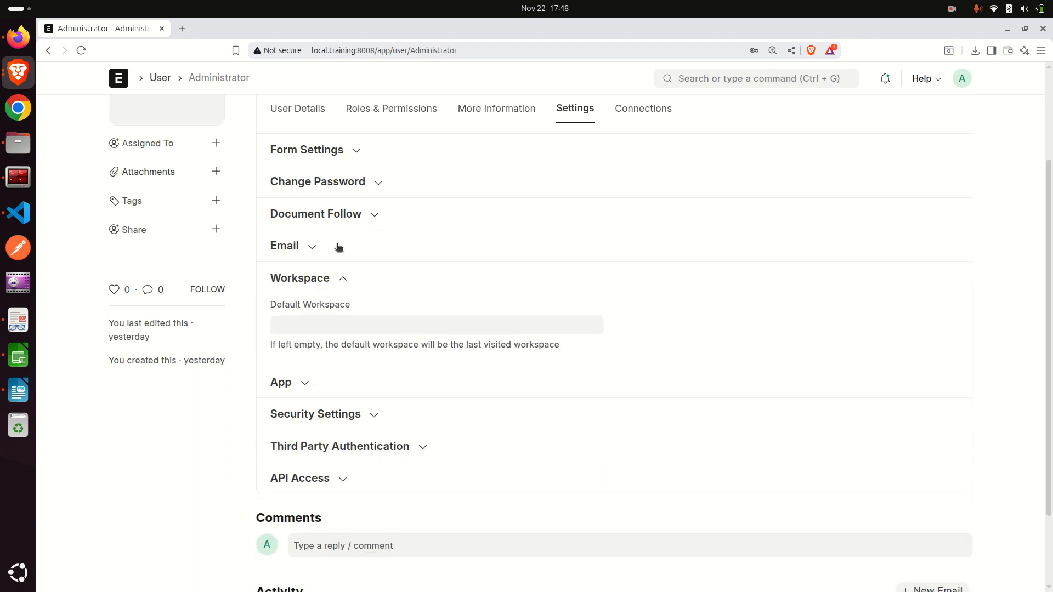
left_click(289, 273)
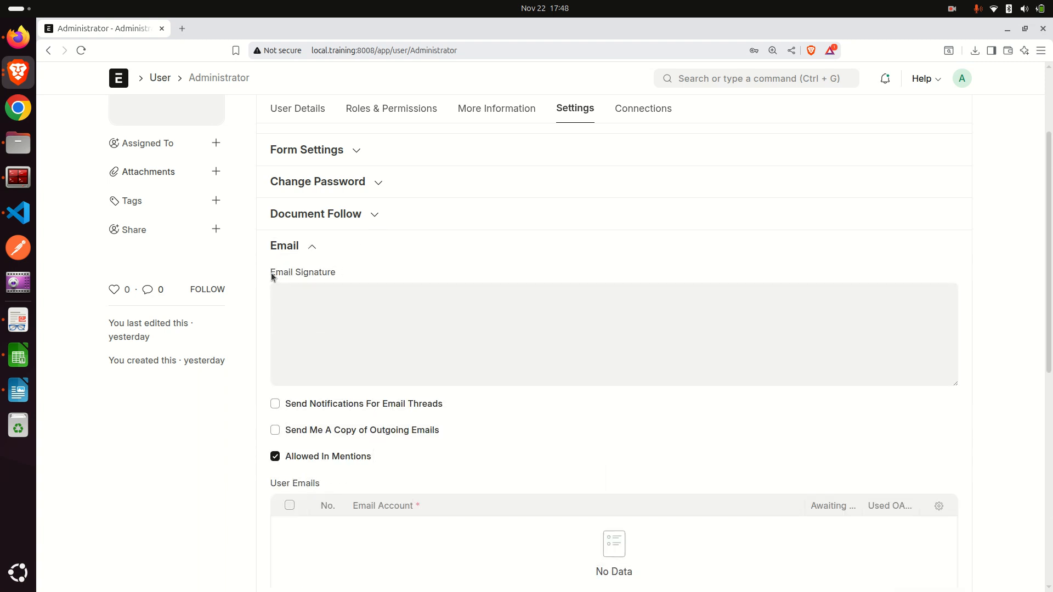
left_click_drag(271, 272, 361, 276)
left_click(401, 331)
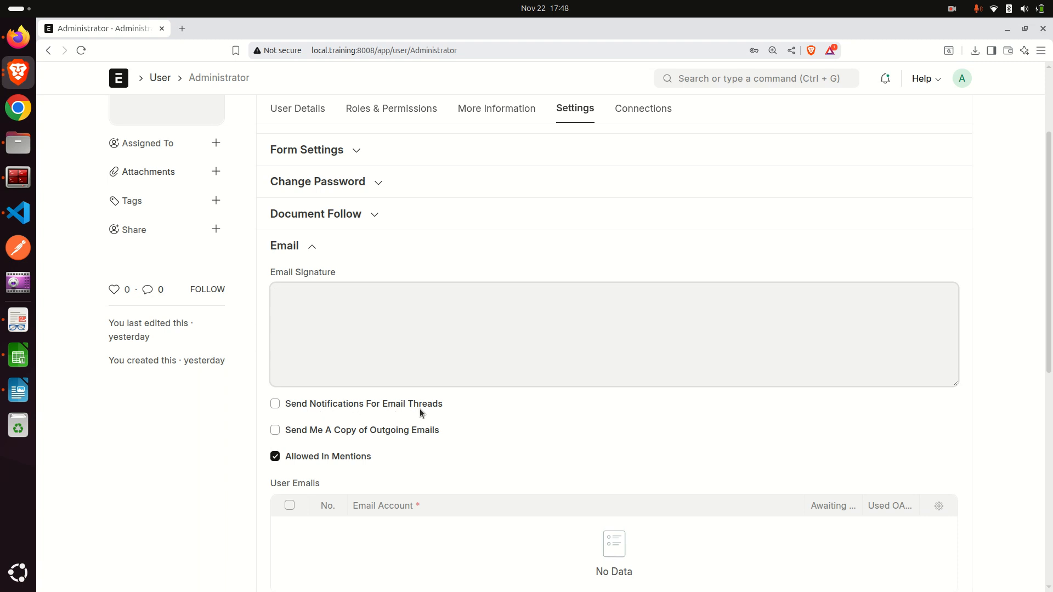
- Try toggling the email thread notifications, outgoing email copy and Allowed In Mentions options, restore each one, and collapse the Email section
left_click(321, 404)
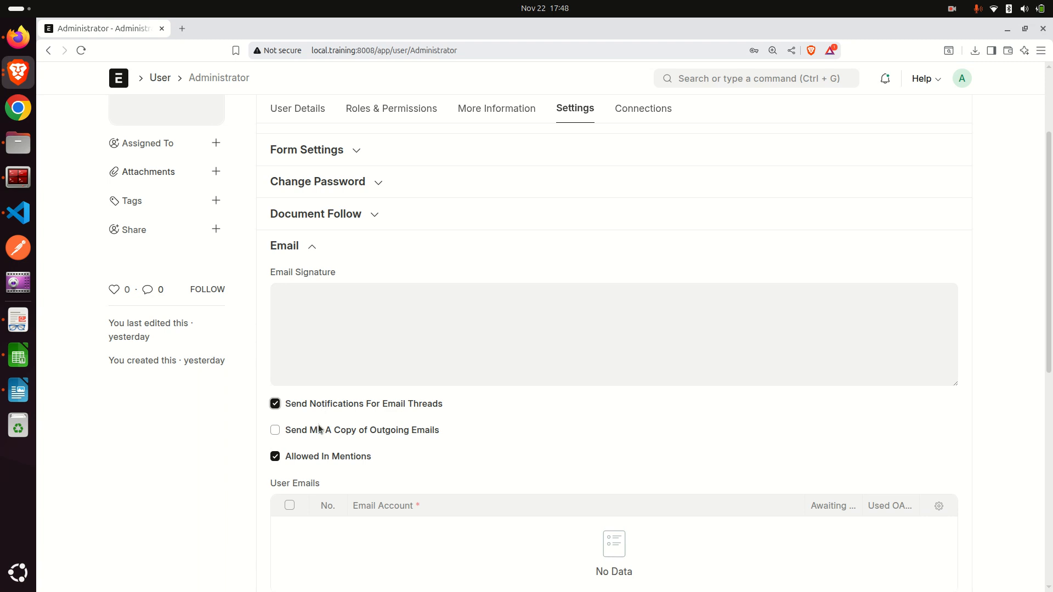
left_click(314, 407)
left_click(326, 429)
left_click(327, 431)
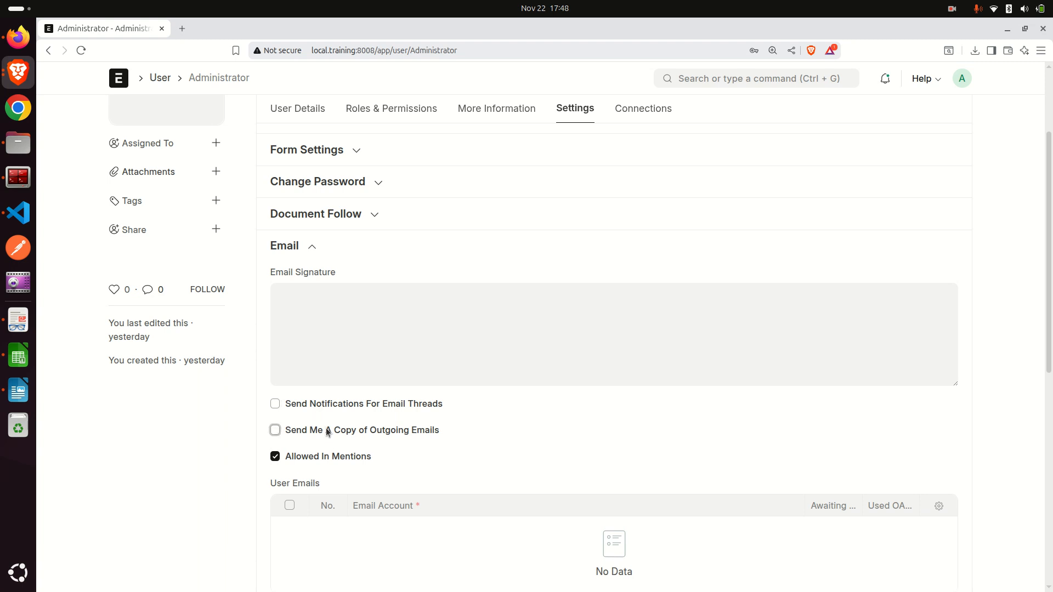
left_click(310, 459)
left_click(310, 460)
scroll(383, 328, "up", 2)
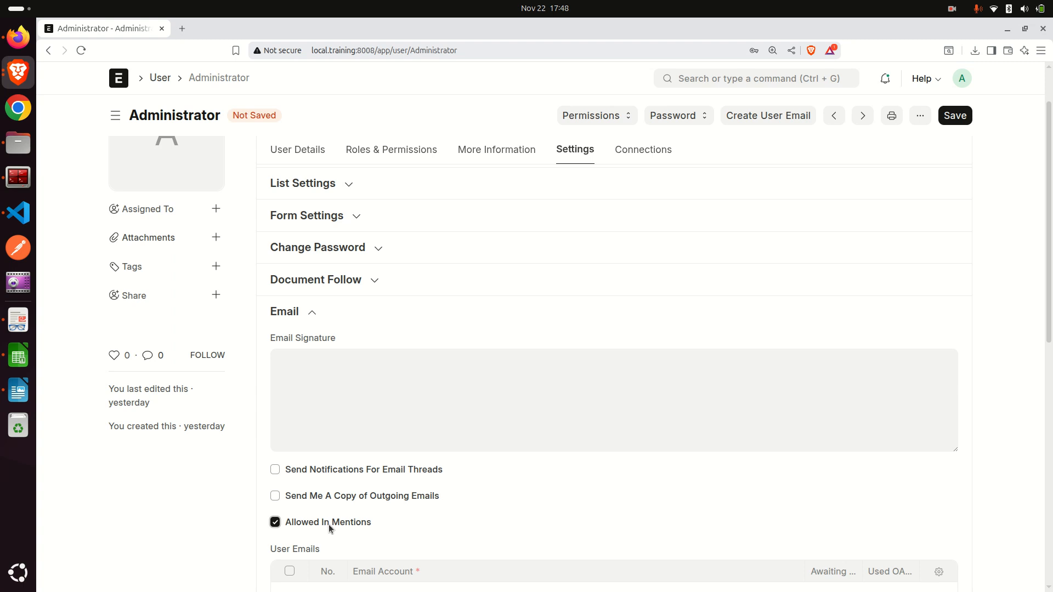
left_click(347, 316)
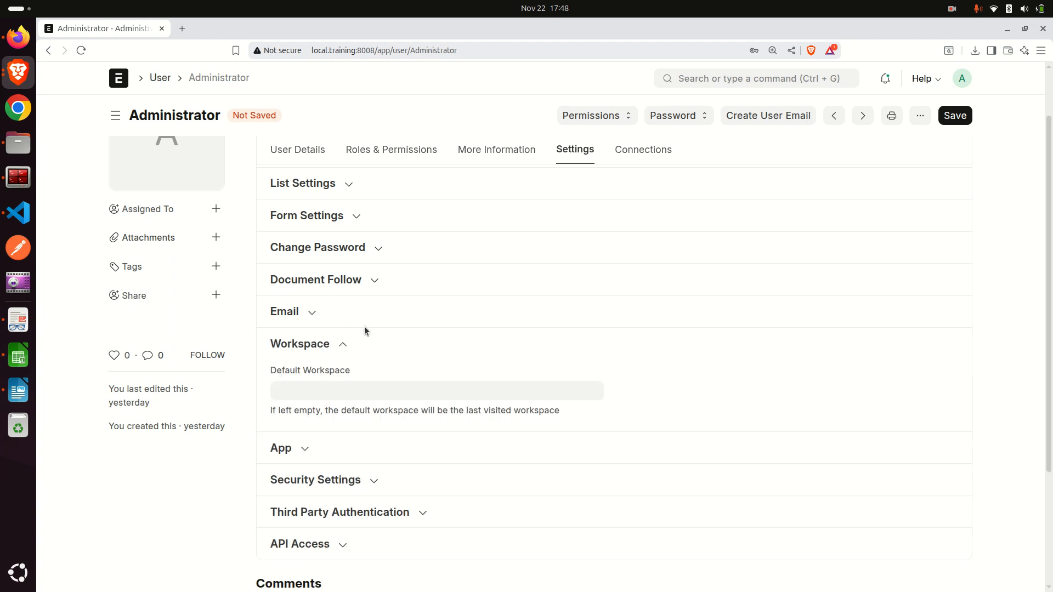
- Inspect the Set New Password field in the Change Password section, then collapse the section
left_click(385, 315)
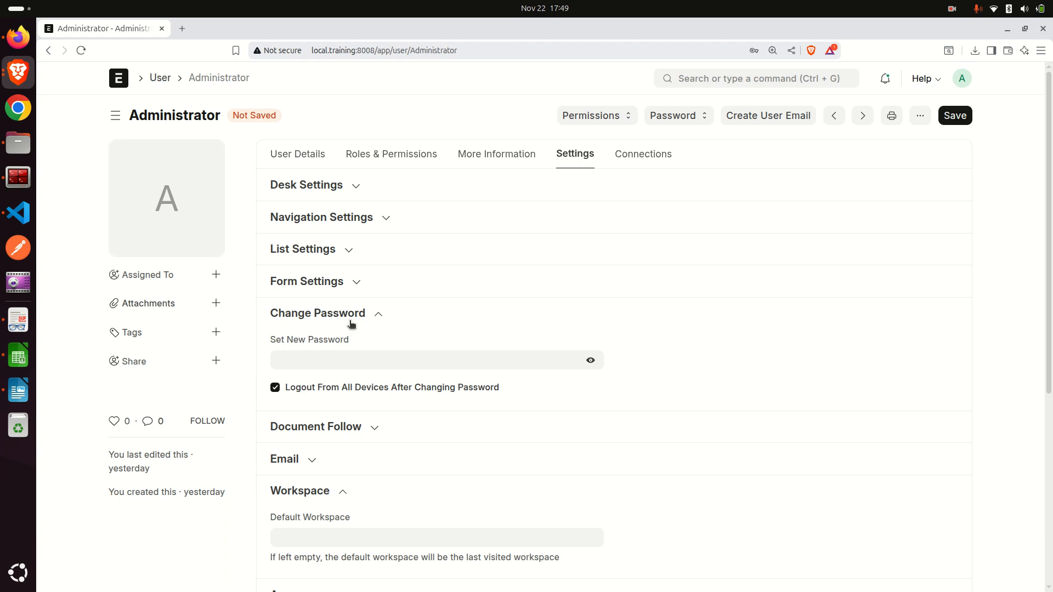
left_click(330, 359)
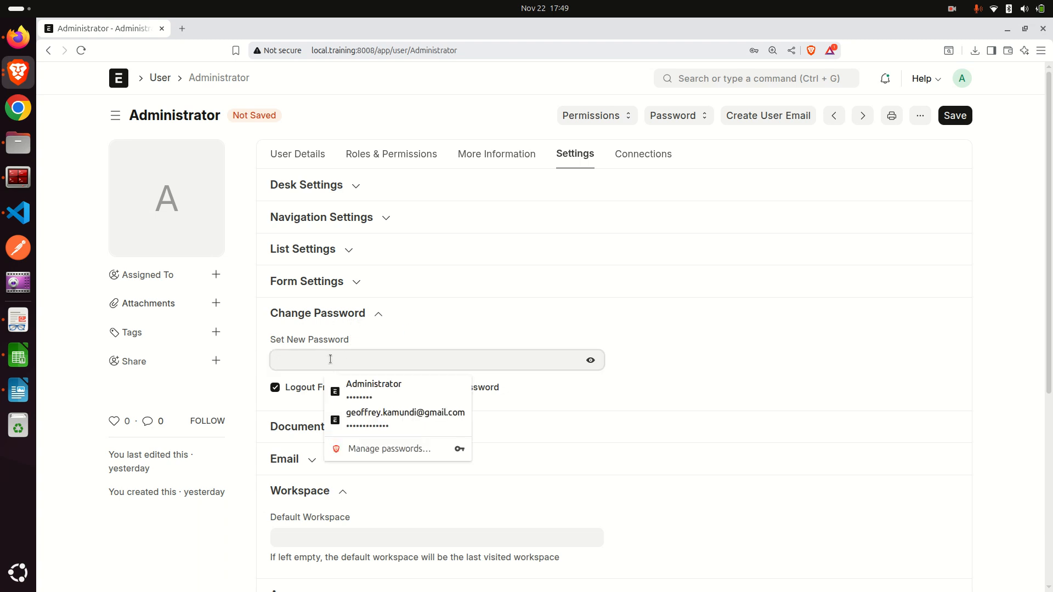
left_click(365, 342)
left_click(393, 317)
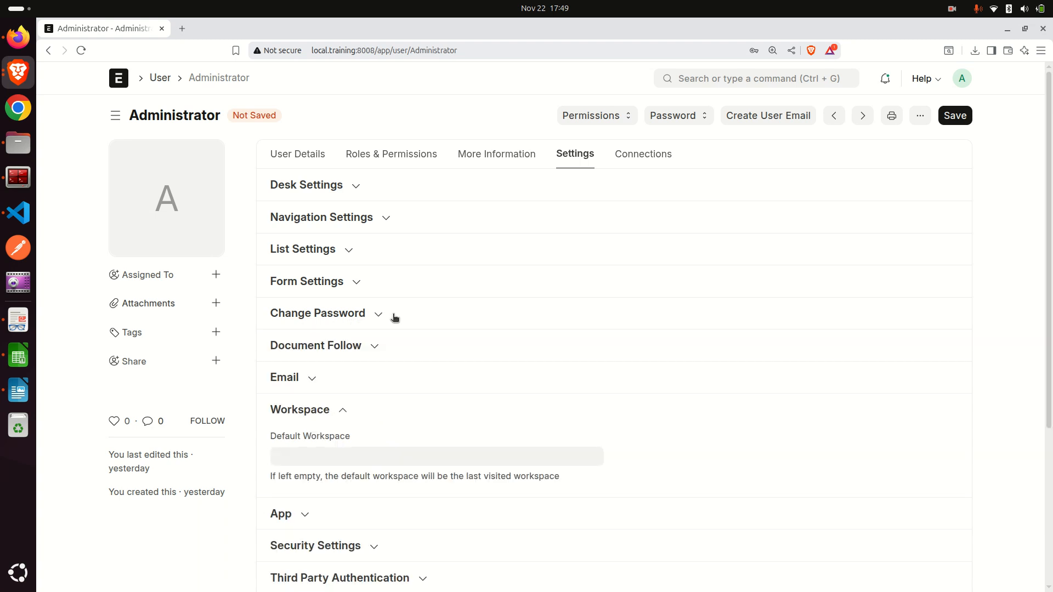
- Expand the List Settings, Navigation Settings and Desk Settings sections to view their options
left_click(368, 252)
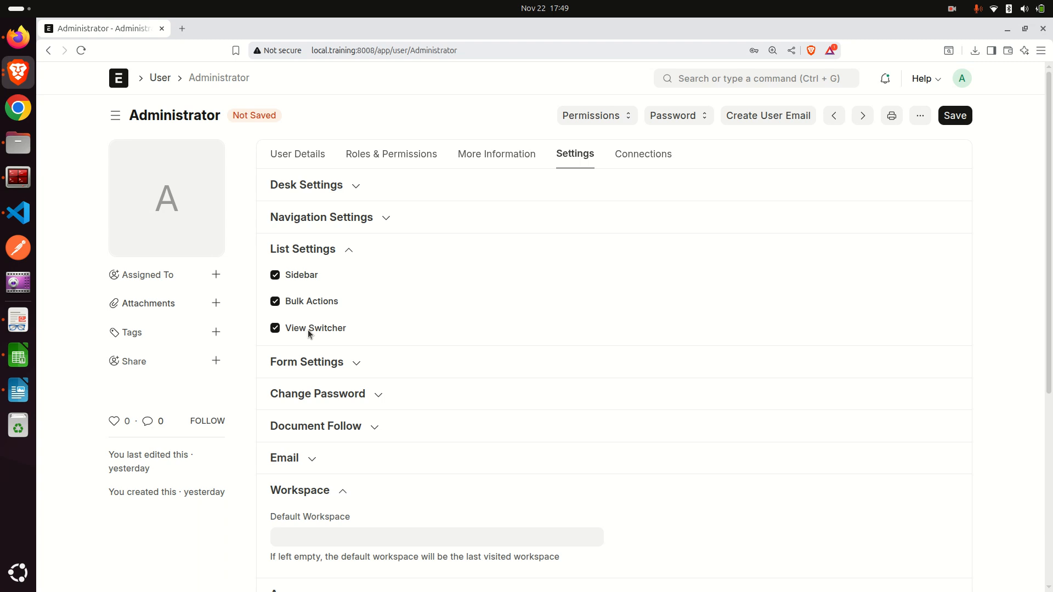
left_click(367, 218)
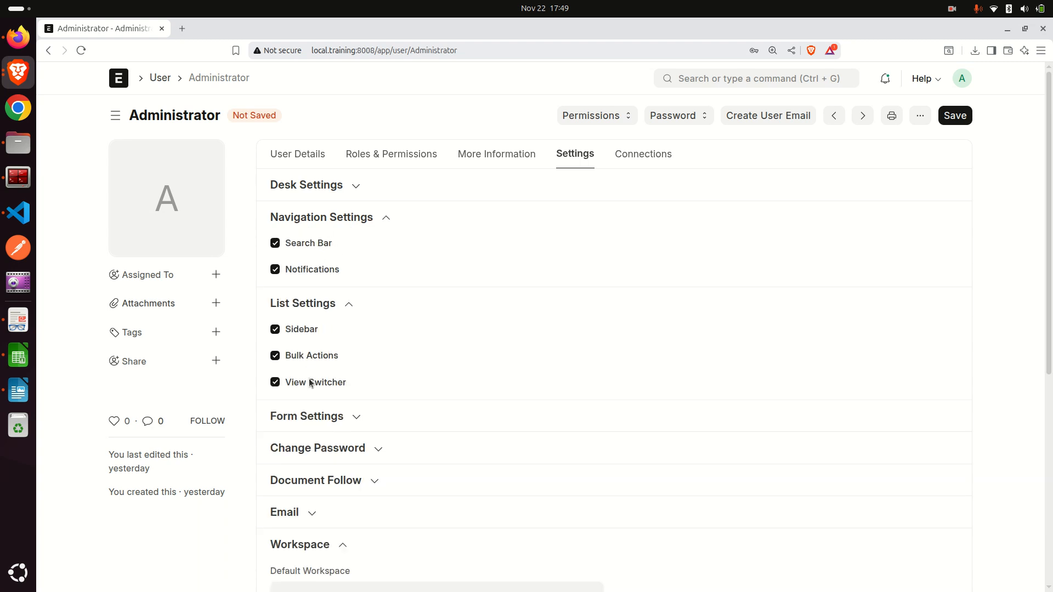
left_click(363, 187)
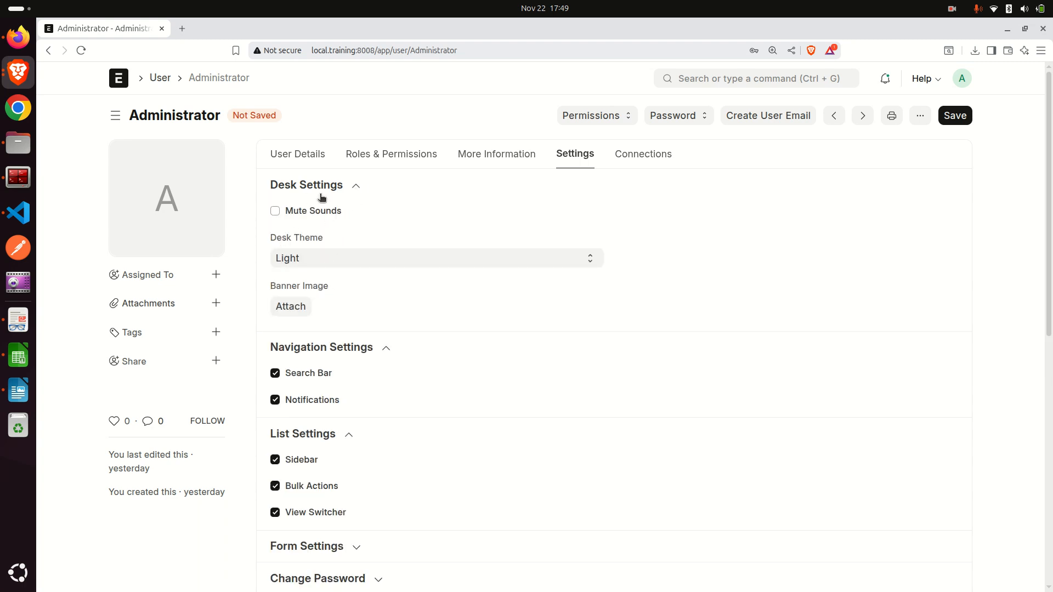
- Try out Mute Sounds and the Automatic desk theme, restoring unmuted sounds and the Light theme
left_click(308, 211)
left_click(307, 211)
left_click_drag(272, 243, 327, 260)
left_click(312, 258)
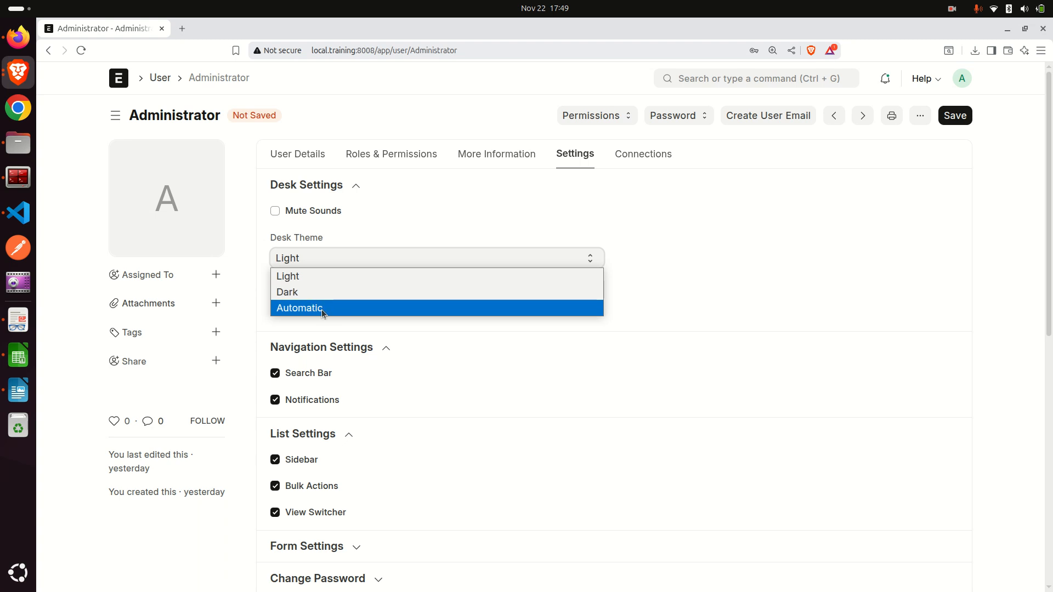
left_click(321, 309)
left_click(347, 261)
left_click(351, 255)
left_click(347, 261)
left_click(330, 273)
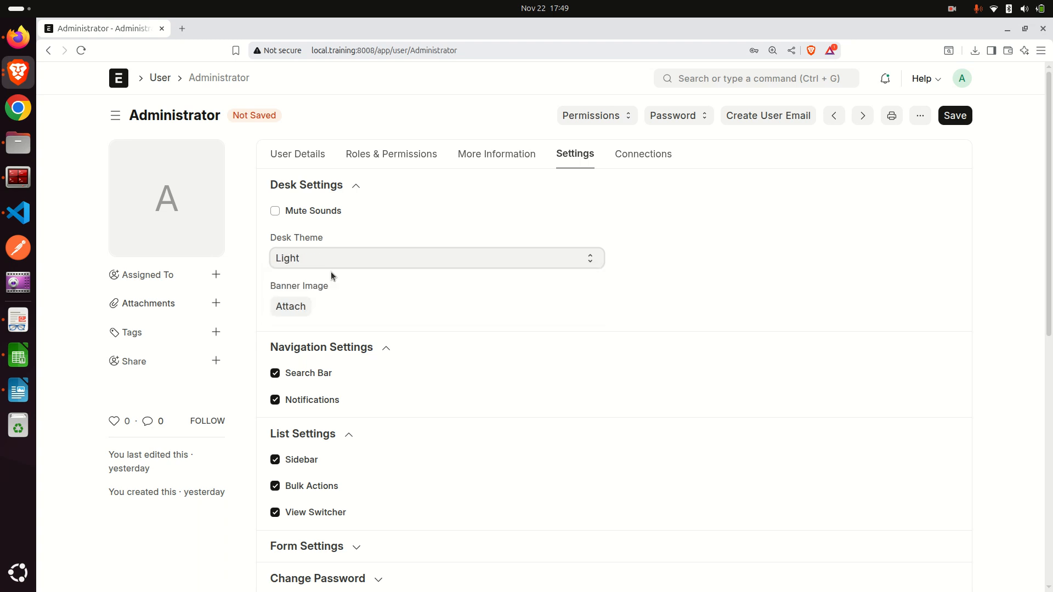
scroll(495, 274, "down", 9)
scroll(454, 275, "up", 7)
scroll(417, 308, "up", 2)
scroll(446, 346, "down", 8)
scroll(377, 343, "up", 8)
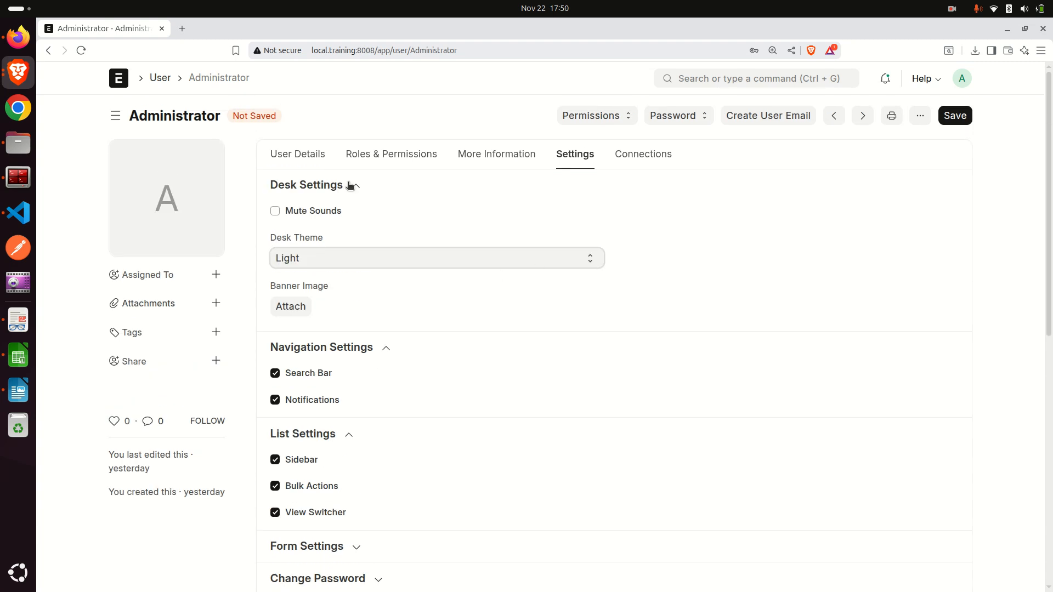
- Return to the user's basic details and review the Language and Time Zone fields
left_click(297, 155)
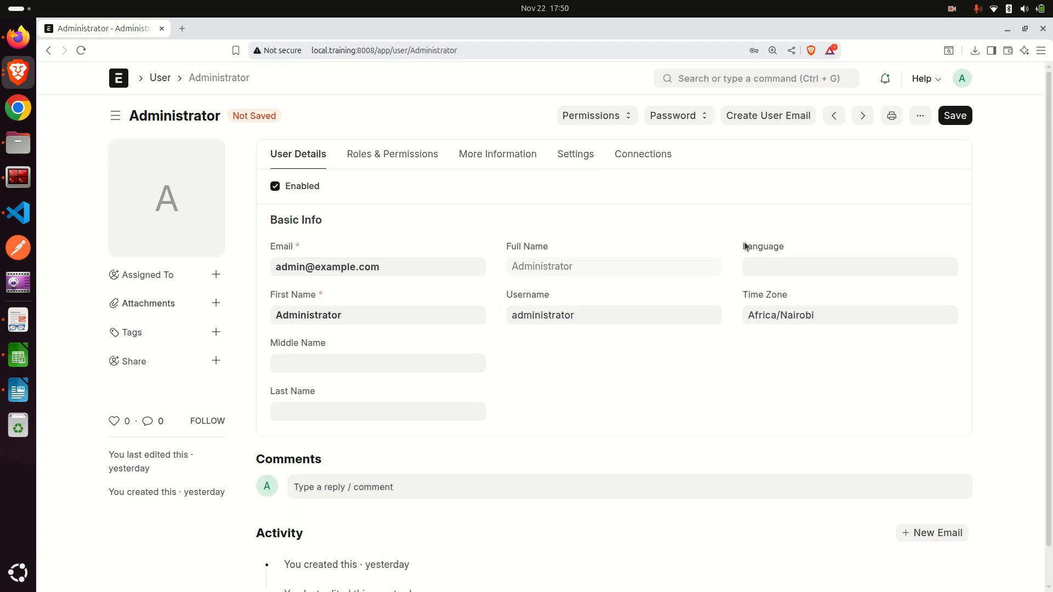
left_click_drag(741, 247, 813, 256)
left_click_drag(745, 300, 801, 301)
left_click(805, 298)
left_click_drag(739, 248, 796, 248)
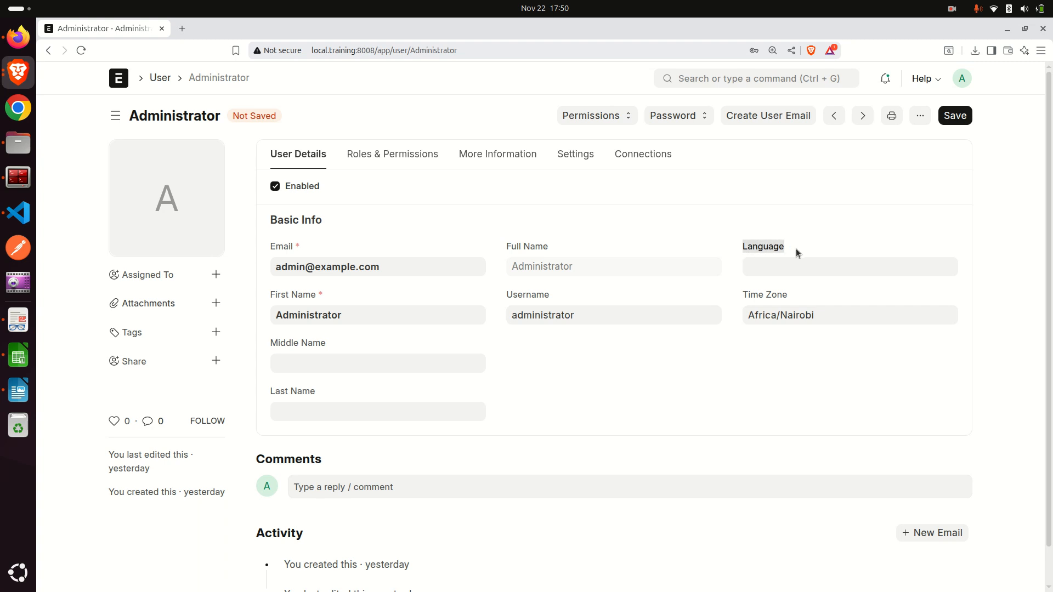